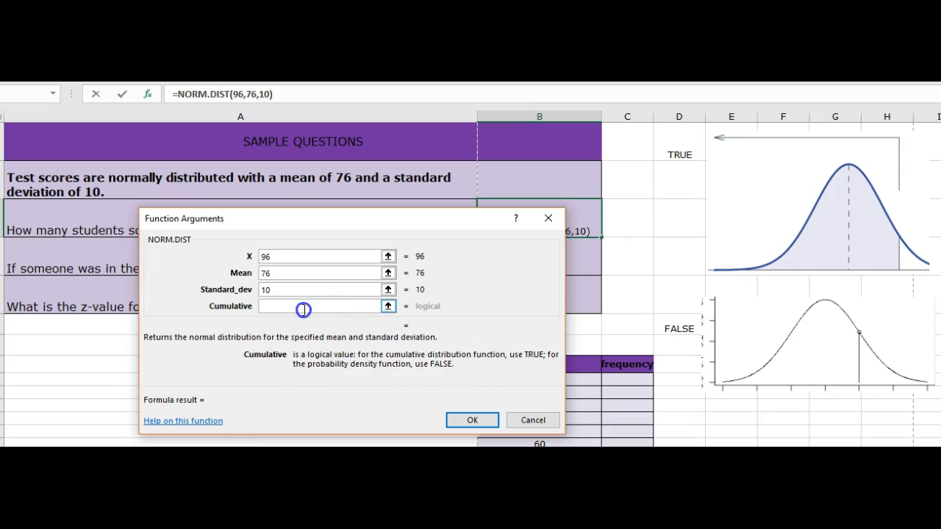
# - Complete the NORM.DIST formula in B3 with Cumulative set to TRUE, then format its result as a percentage at font size 15
pyautogui.write('rue')
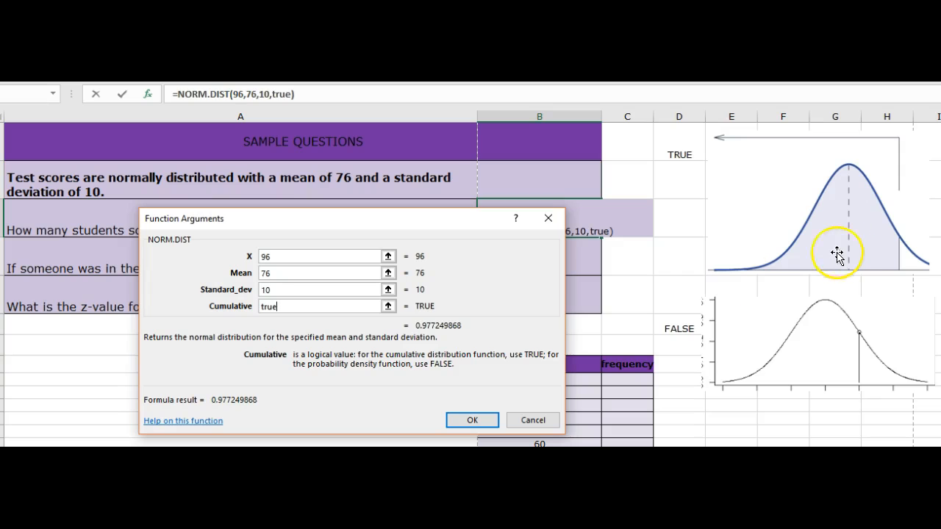
pyautogui.write('false')
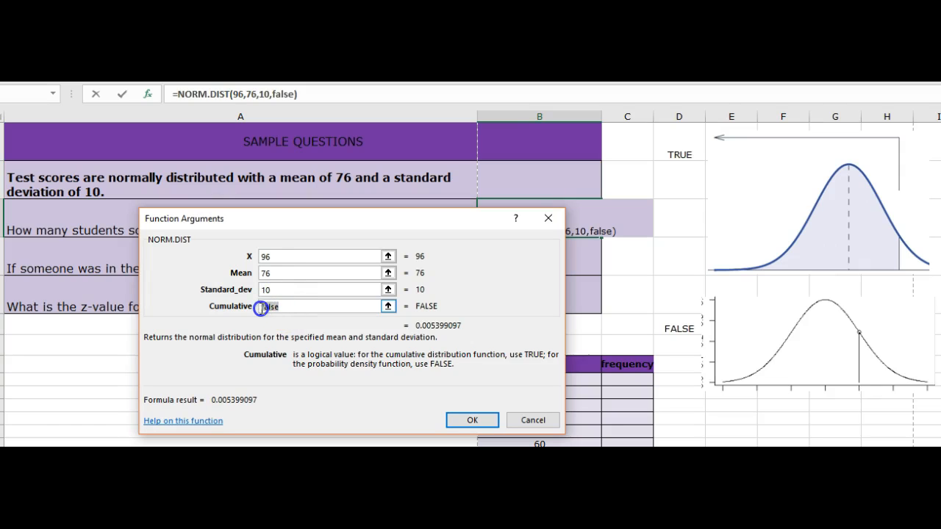
pyautogui.write('true')
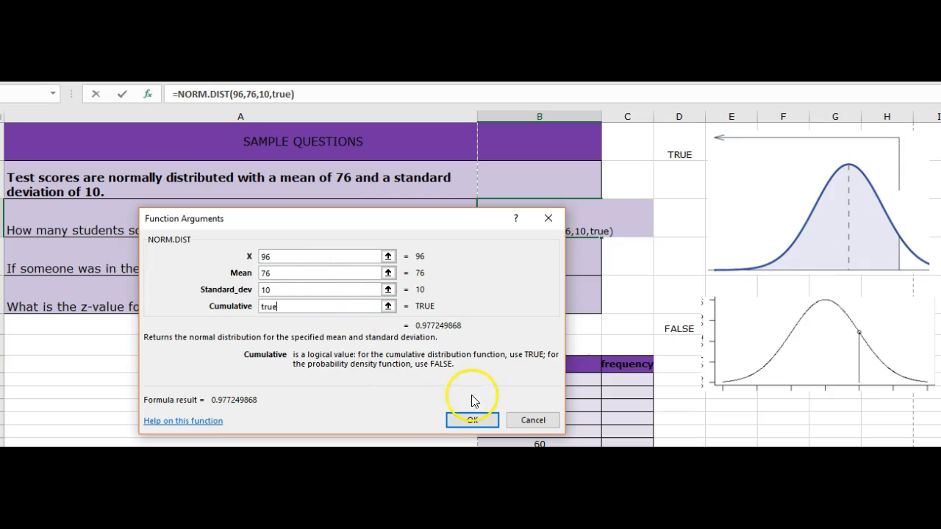
pyautogui.click(479, 419)
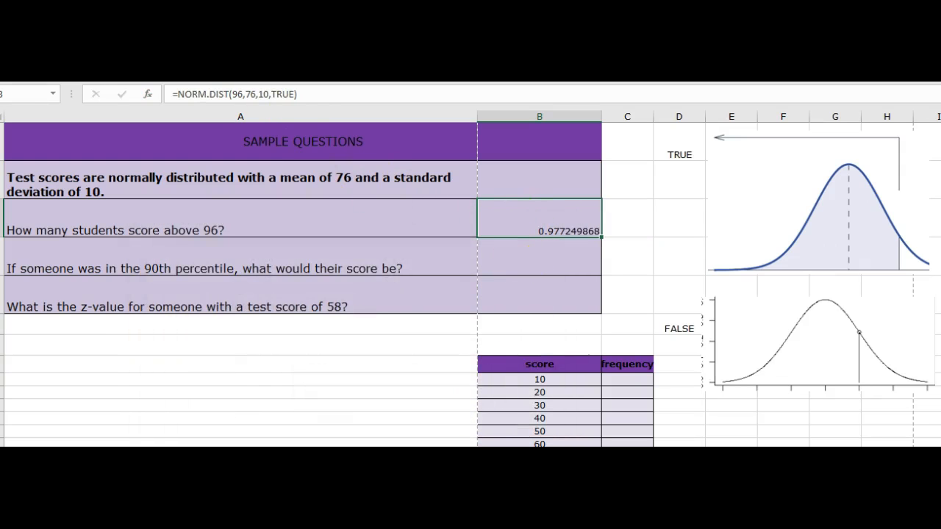
pyautogui.click(338, 73)
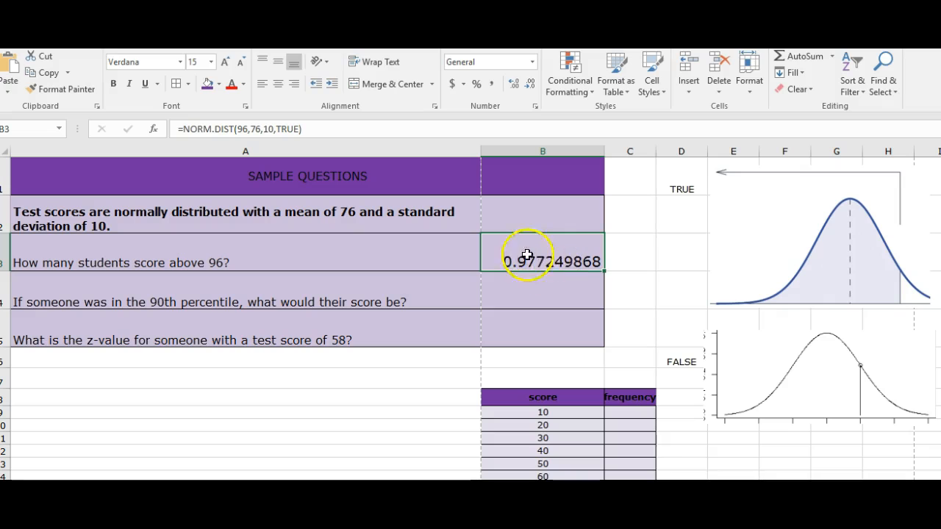
pyautogui.click(476, 84)
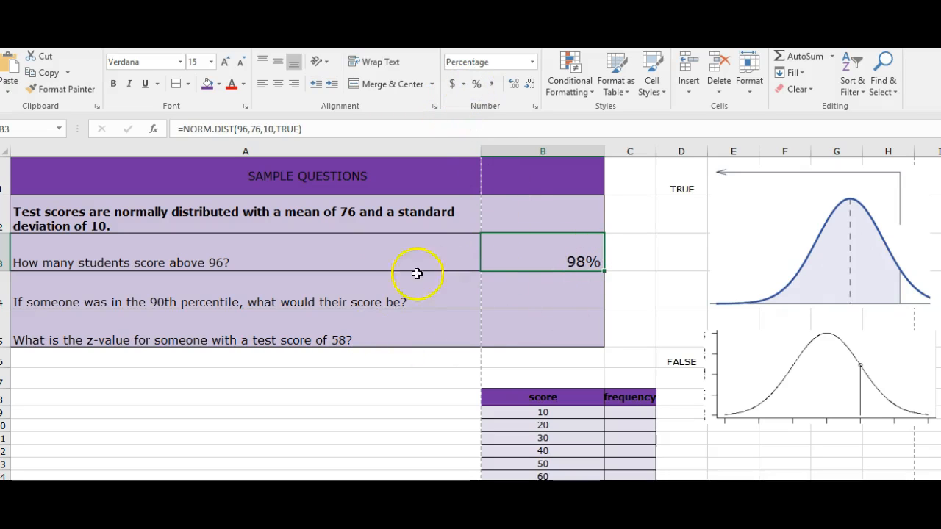
# - Calculate the 90th-percentile score in B4 using NORM.INV with probability .9, mean 76 and standard deviation 10
pyautogui.click(555, 300)
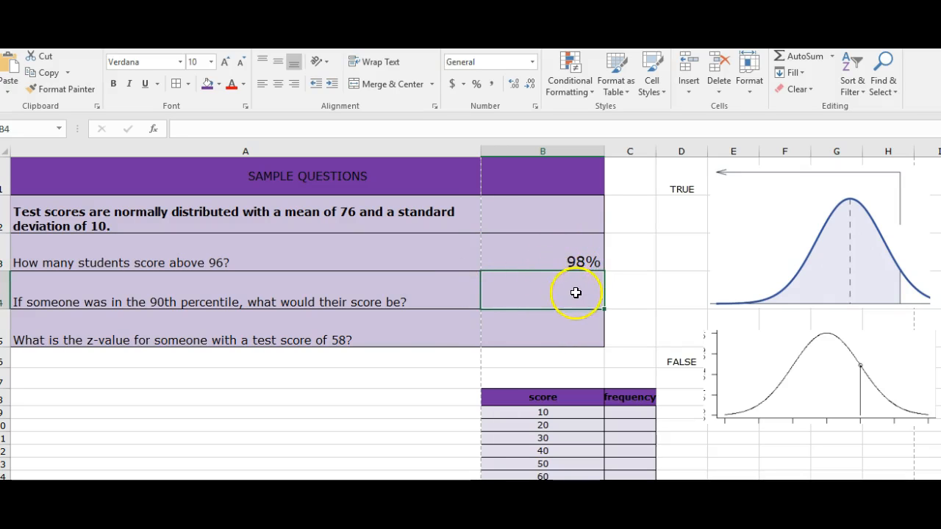
pyautogui.click(180, 298)
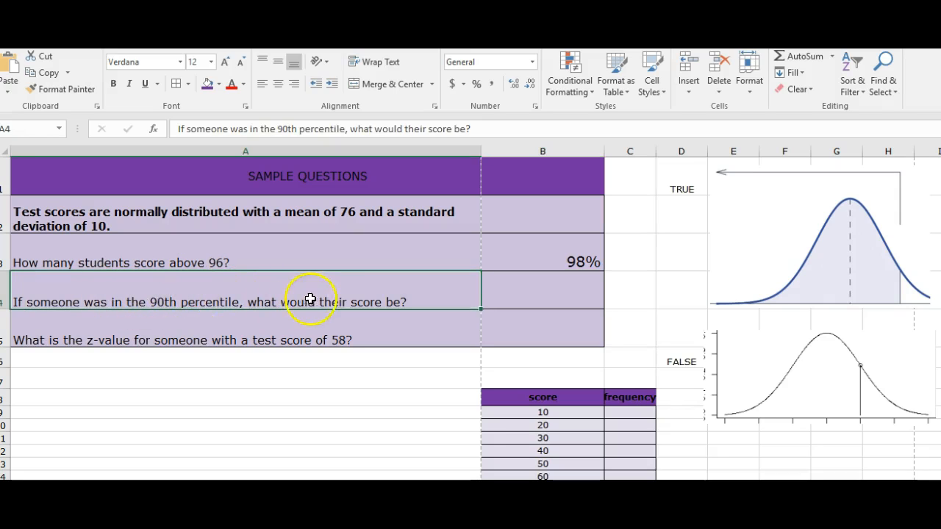
pyautogui.click(535, 299)
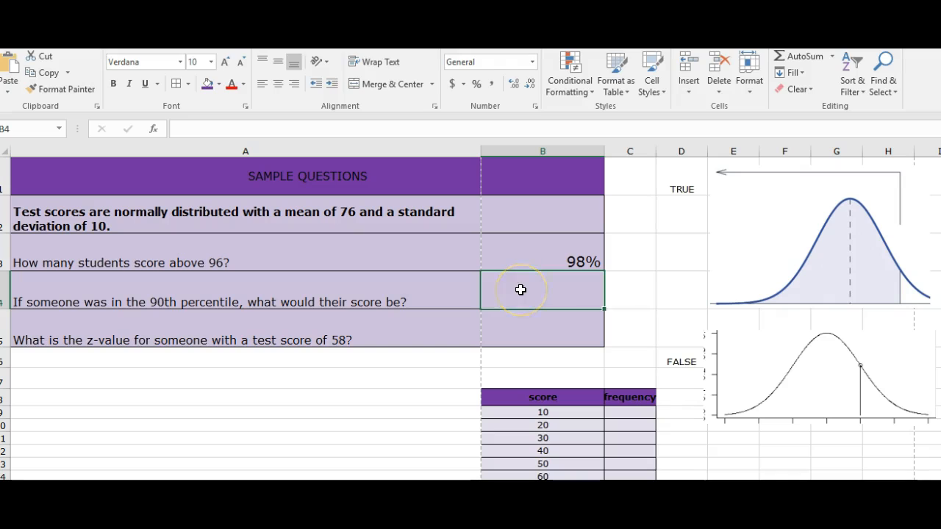
pyautogui.write('=norm')
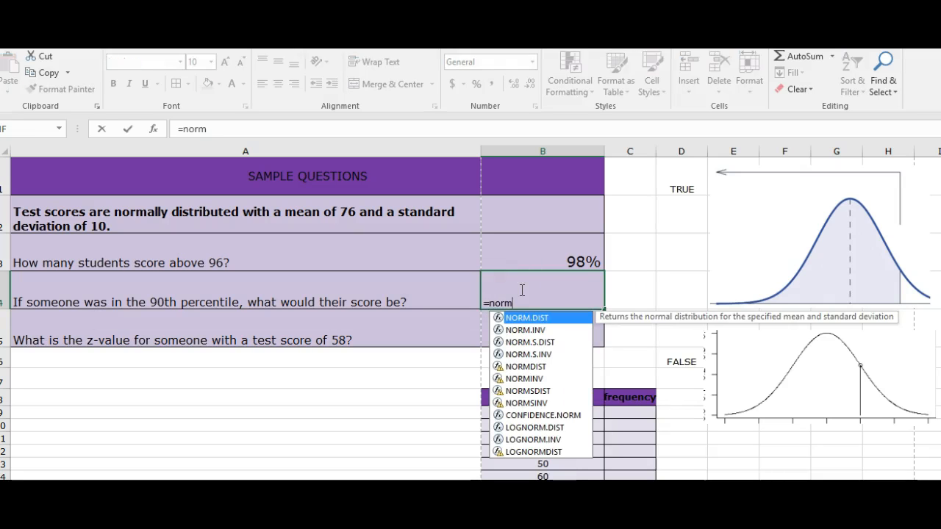
pyautogui.write('.')
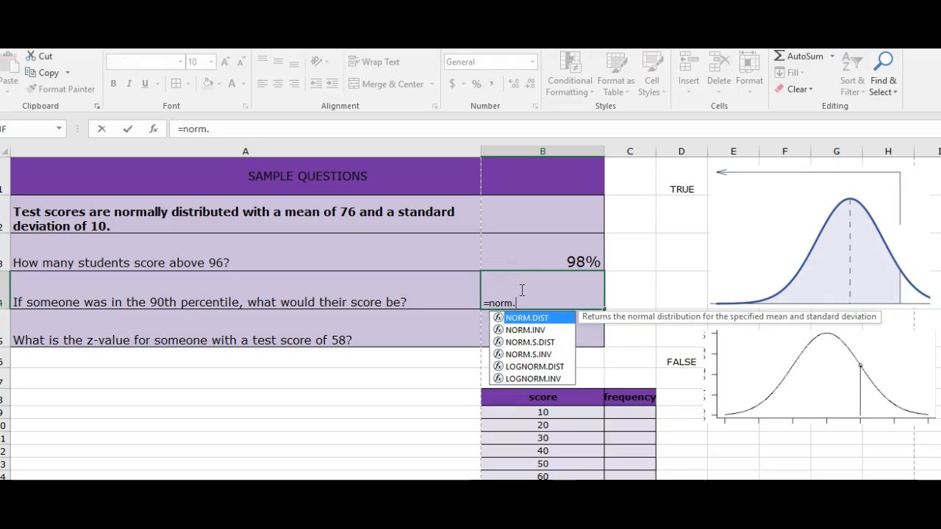
pyautogui.doubleClick(513, 330)
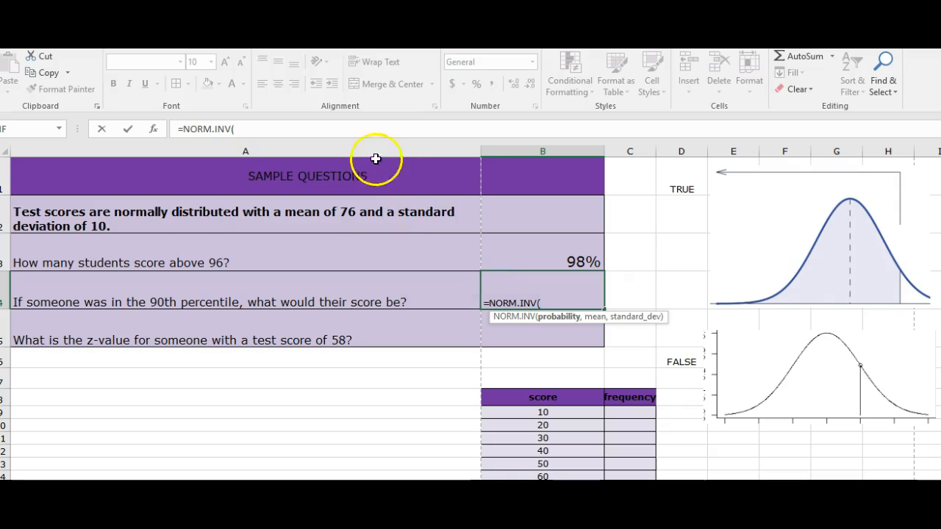
pyautogui.click(152, 128)
pyautogui.moveTo(336, 267); pyautogui.dragTo(599, 236)
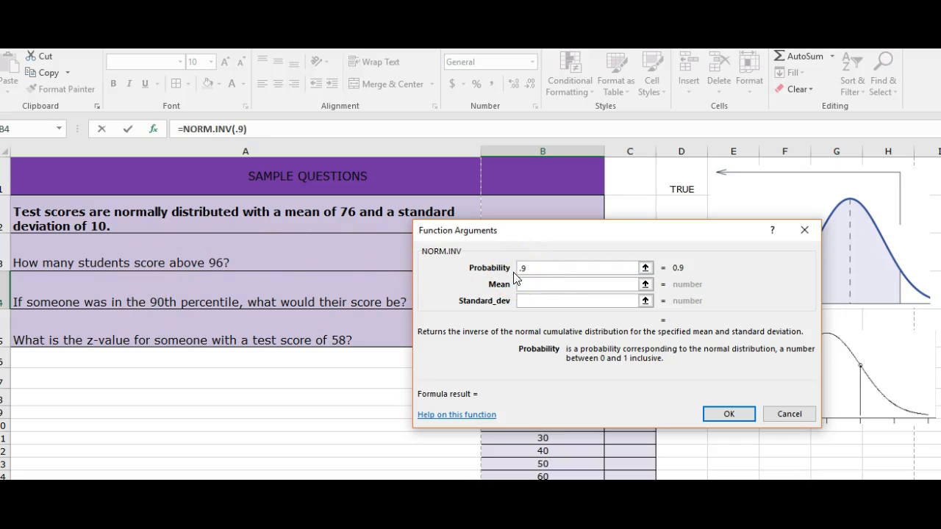
pyautogui.click(530, 287)
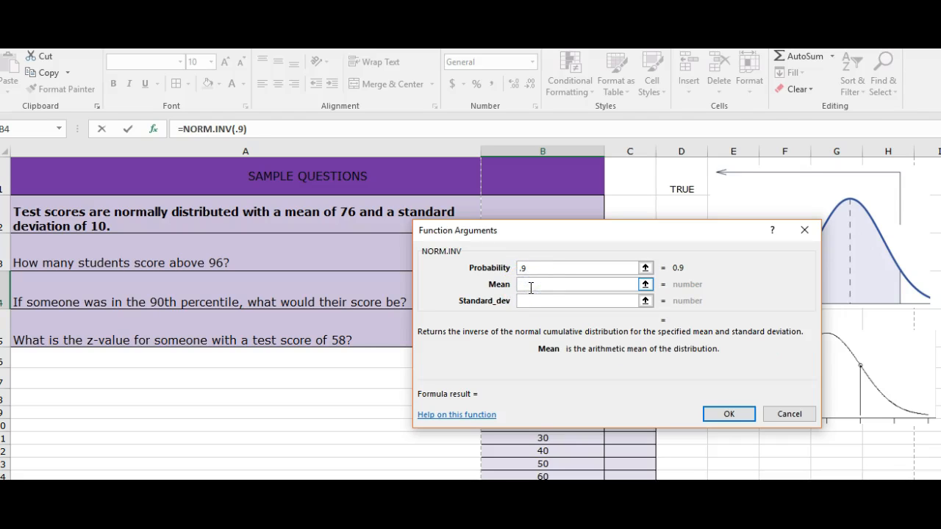
pyautogui.click(545, 300)
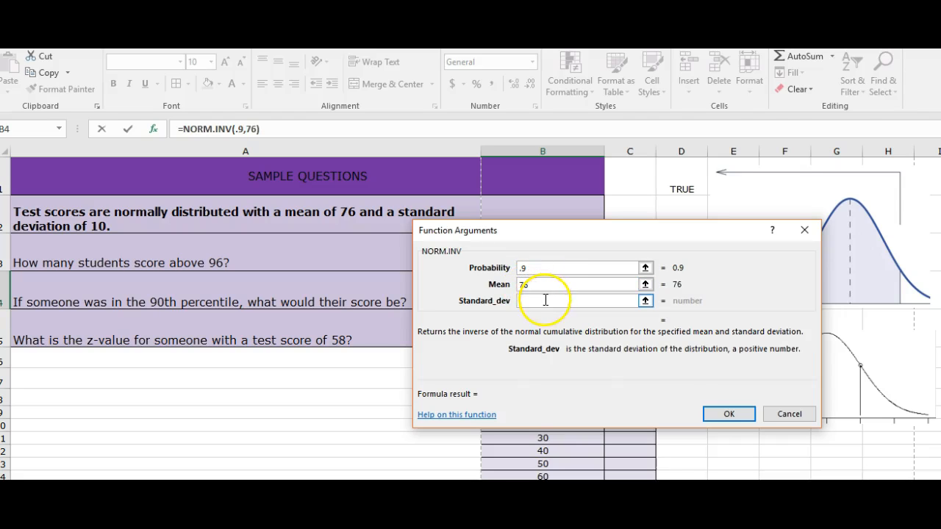
pyautogui.write('10')
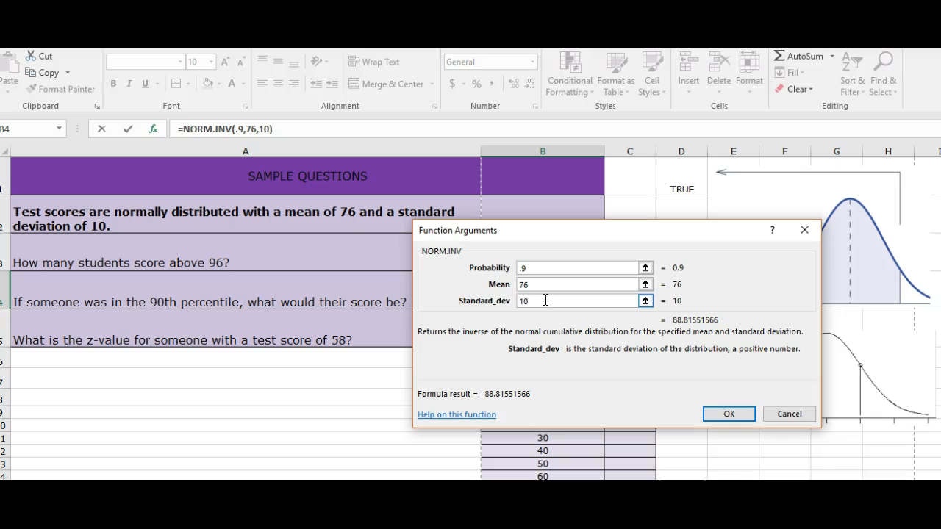
pyautogui.click(744, 414)
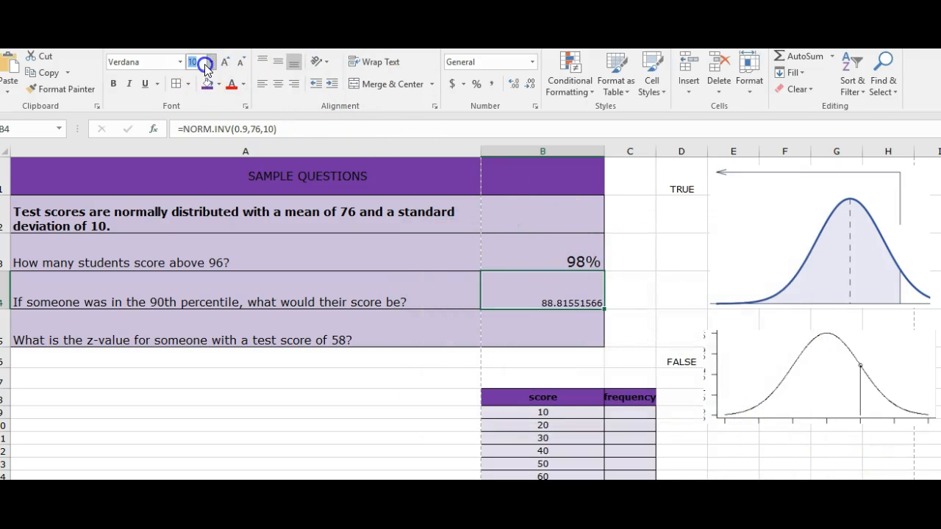
# - Format the 90th-percentile score in B4 at font size 15 with no decimal places
pyautogui.press('Return')
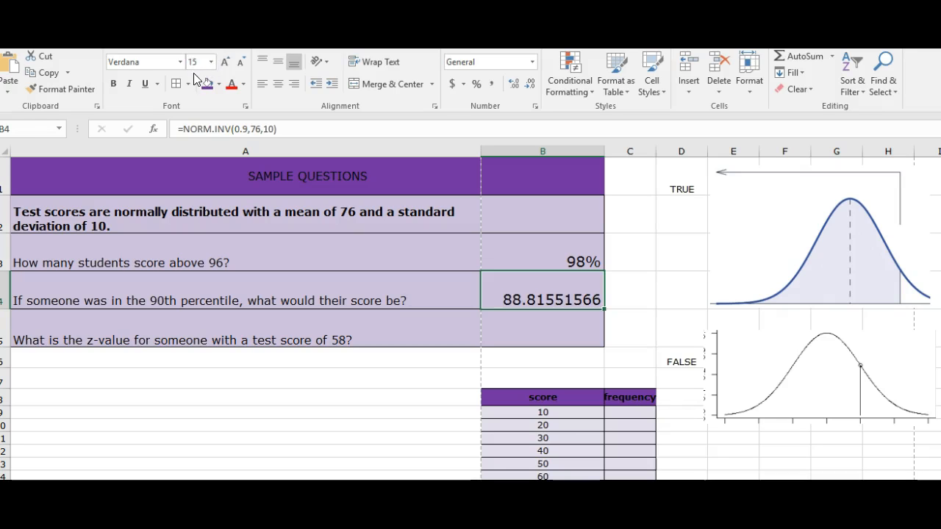
pyautogui.click(513, 84)
pyautogui.click(528, 86)
pyautogui.click(528, 86)
pyautogui.click(528, 86)
pyautogui.click(528, 86)
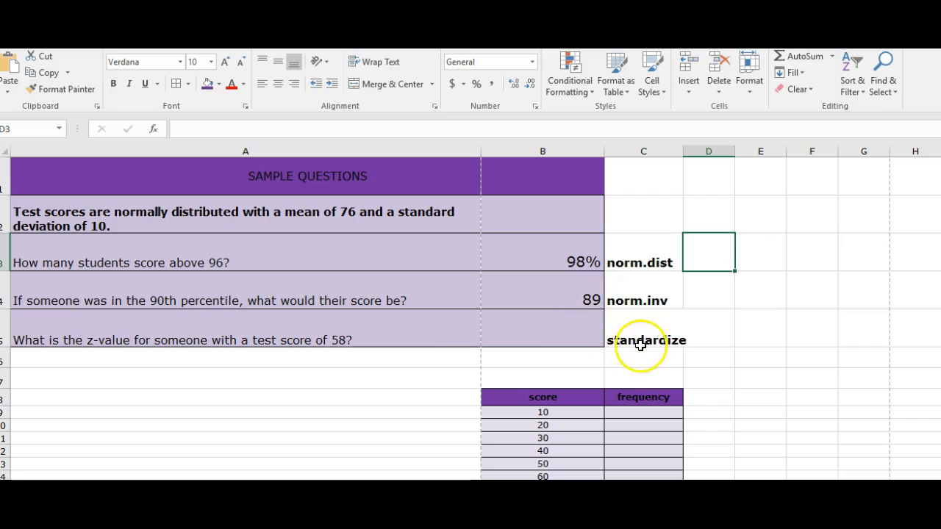
# - Calculate the z-value in B5 using STANDARDIZE with X 58, mean 76 and standard deviation 10
pyautogui.click(536, 324)
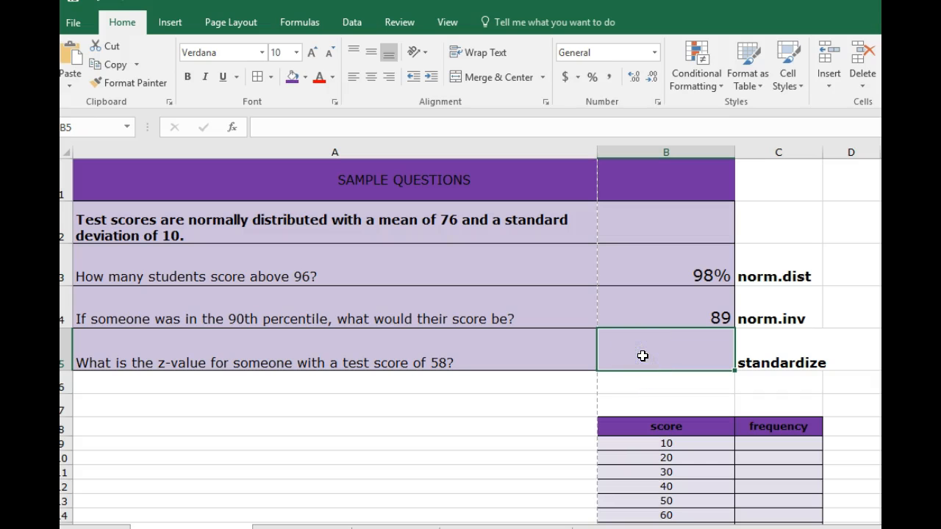
pyautogui.write('seta')
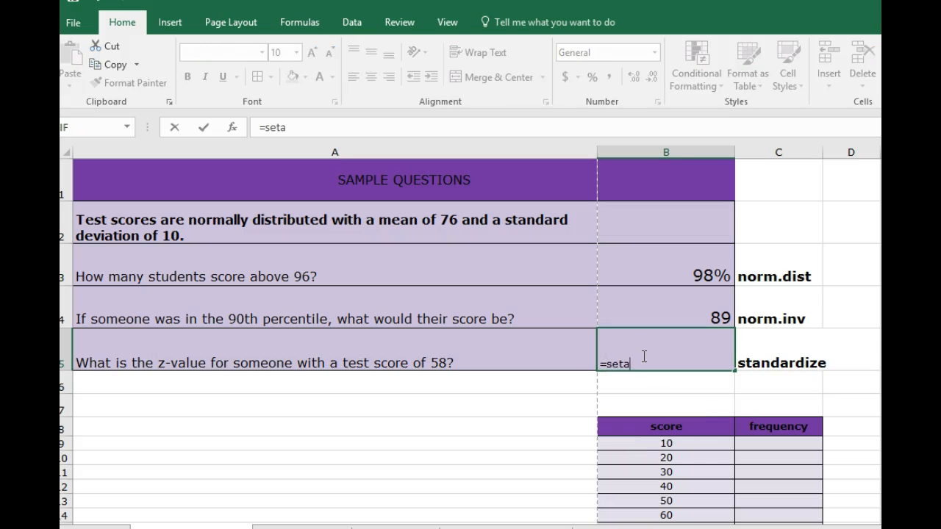
pyautogui.press('BackSpace')
pyautogui.press('BackSpace')
pyautogui.press('BackSpace')
pyautogui.write('ta')
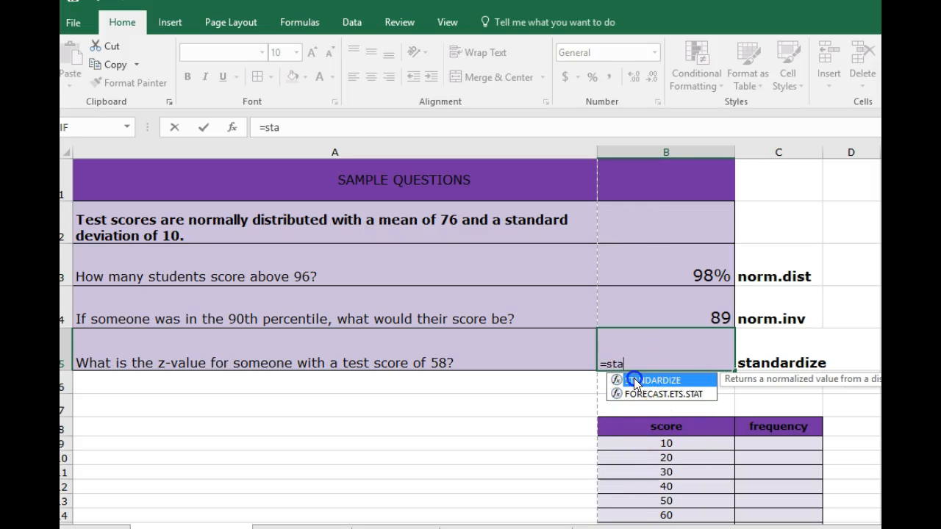
pyautogui.doubleClick(634, 379)
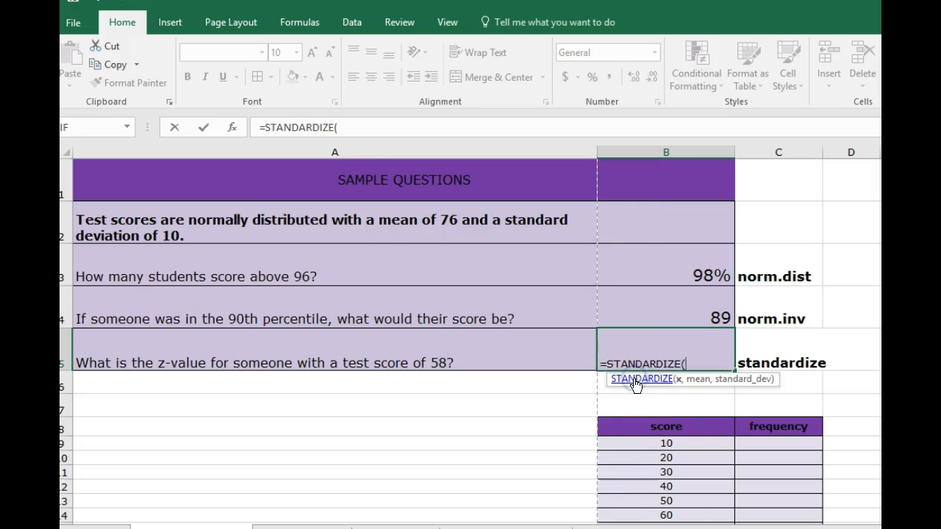
pyautogui.click(233, 127)
pyautogui.moveTo(681, 242); pyautogui.dragTo(715, 179)
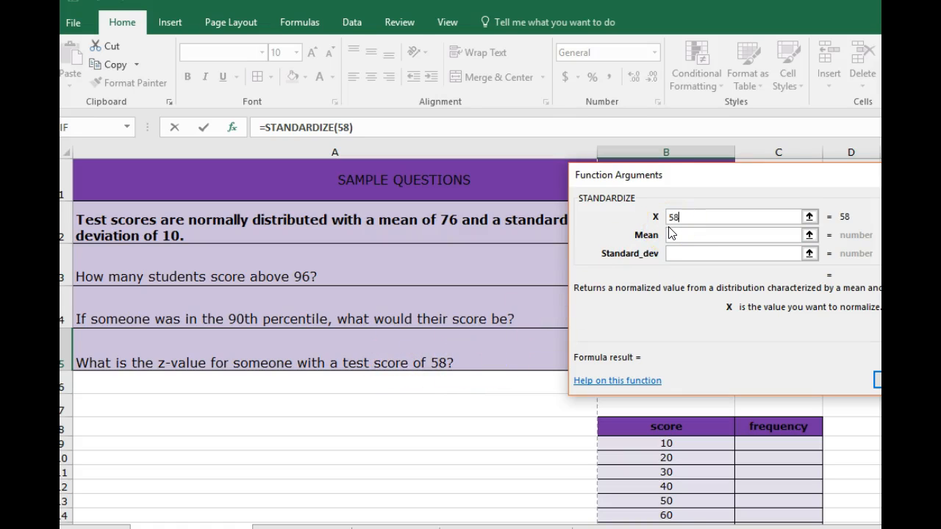
pyautogui.click(700, 236)
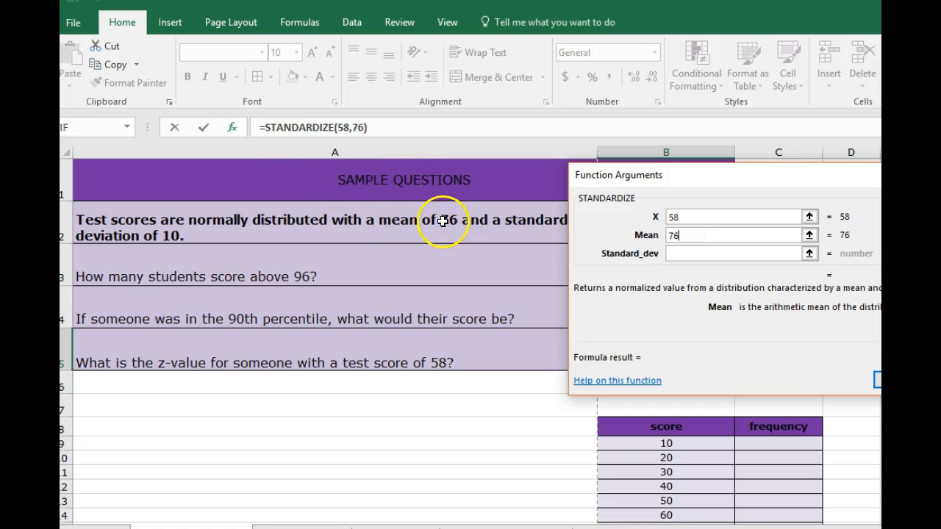
pyautogui.click(722, 254)
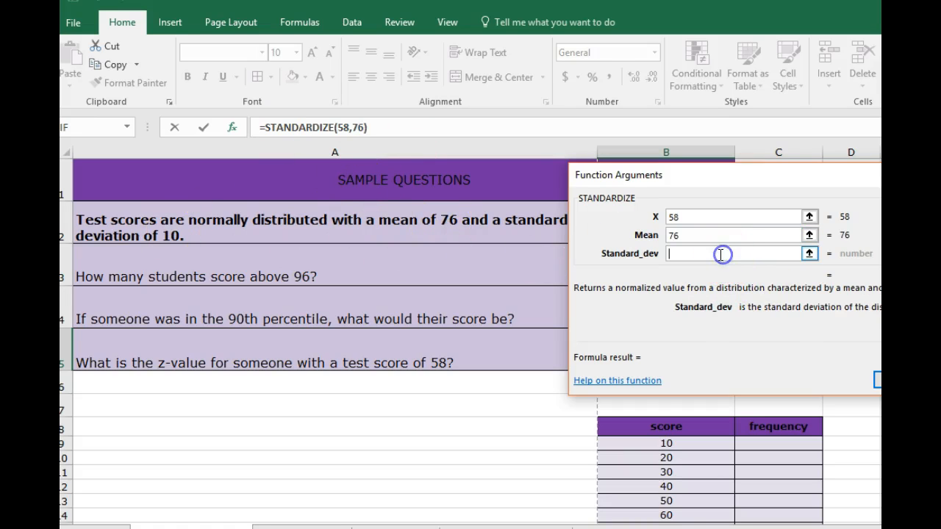
pyautogui.write('10')
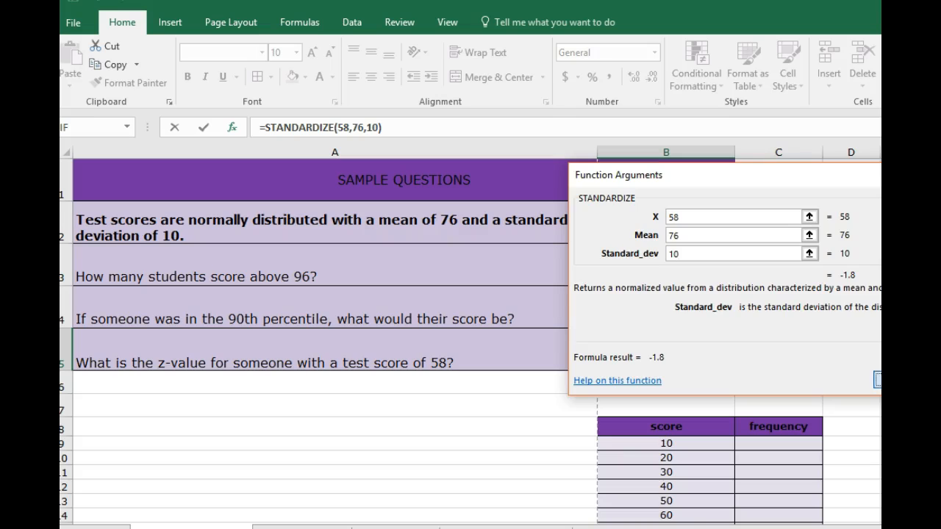
pyautogui.click(878, 380)
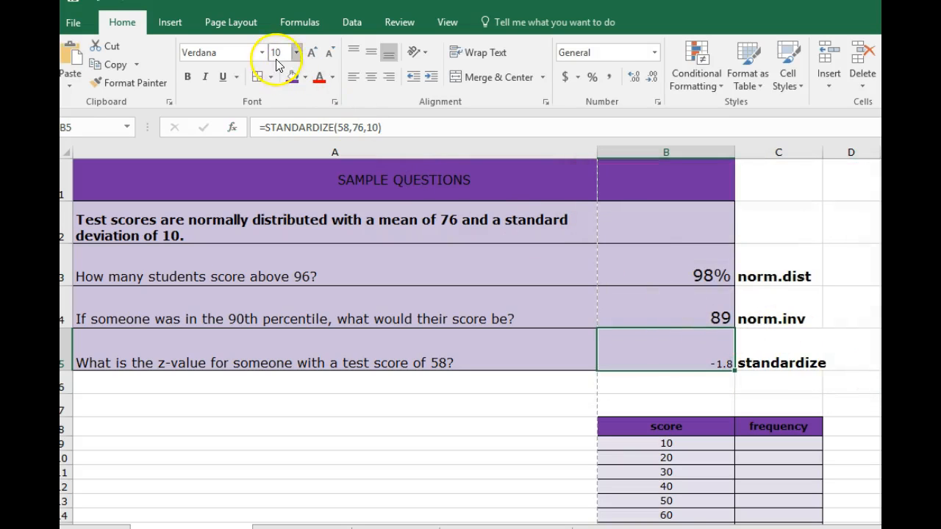
# - Make the z-value in B5 bold at font size 15
pyautogui.click(188, 76)
pyautogui.click(278, 52)
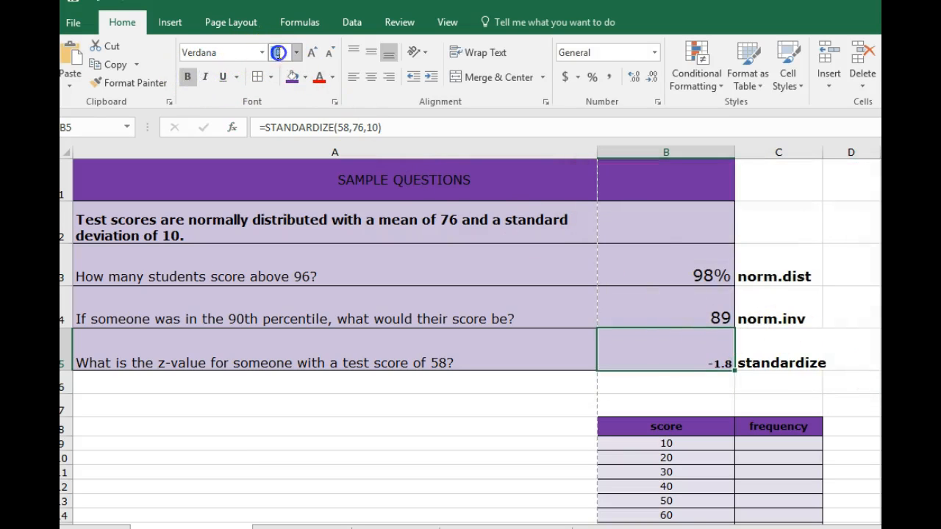
pyautogui.press('Return')
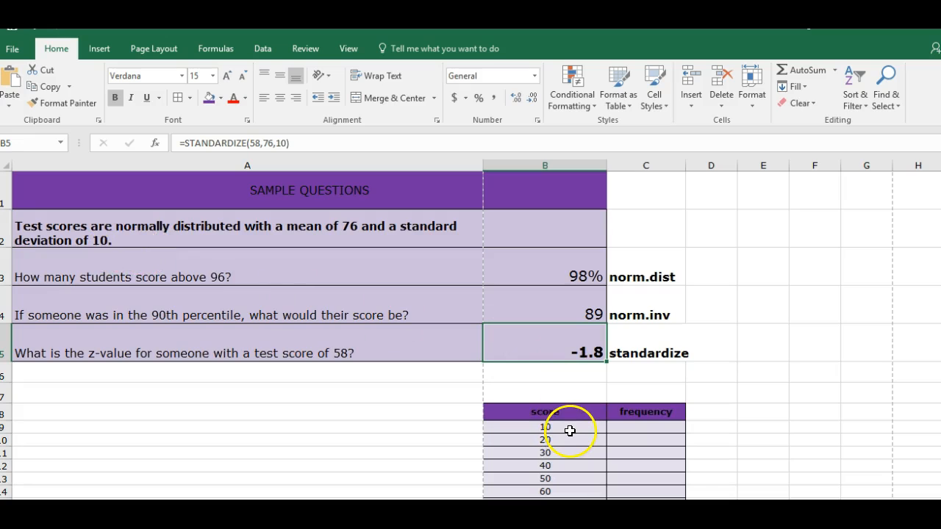
pyautogui.scroll(-2, 570, 431)
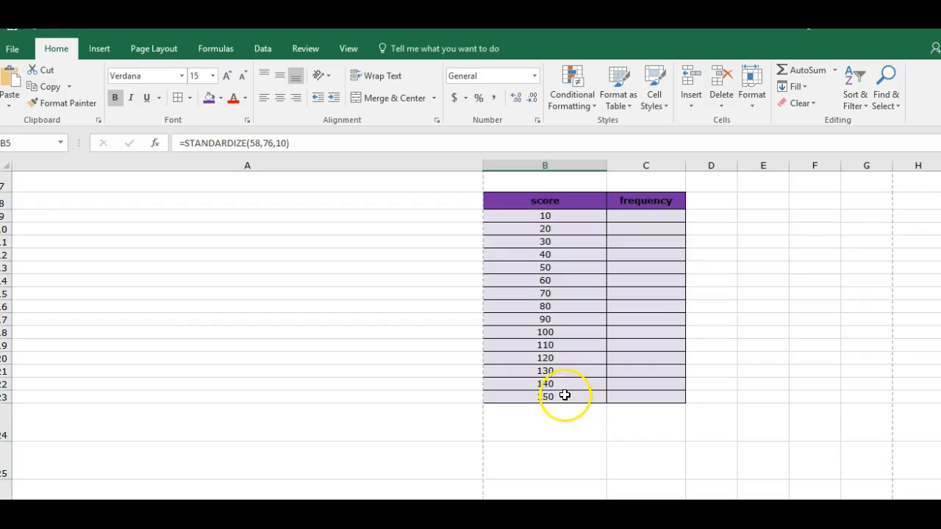
pyautogui.scroll(1, 361, 378)
pyautogui.scroll(1, 294, 283)
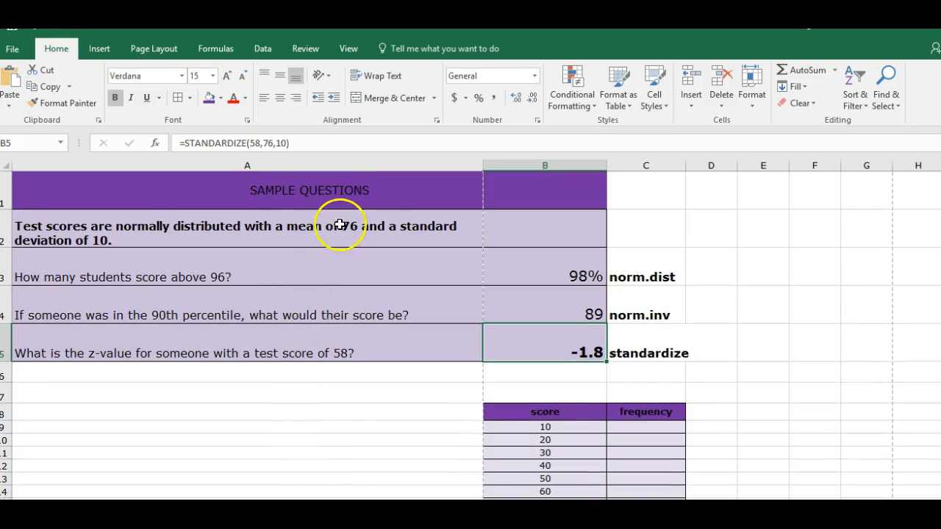
pyautogui.scroll(-2, 470, 288)
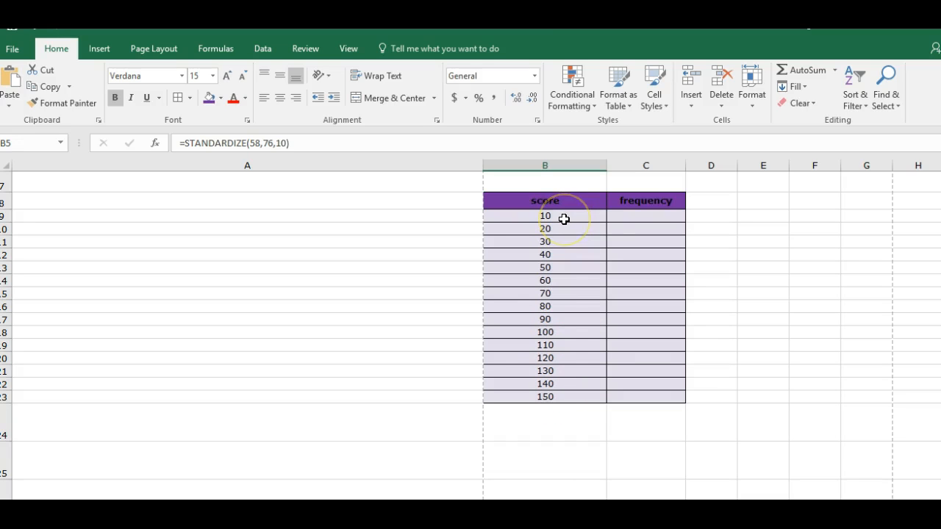
pyautogui.scroll(2, 551, 365)
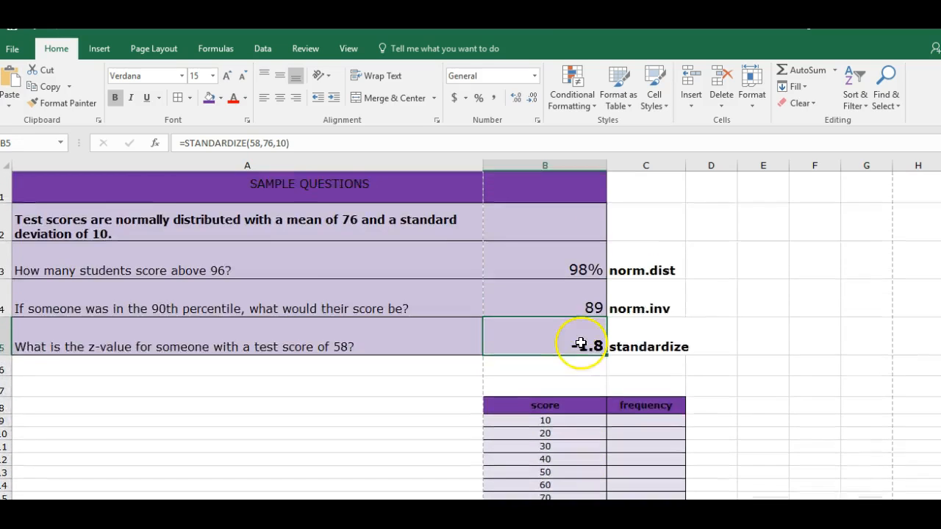
pyautogui.scroll(-1, 581, 349)
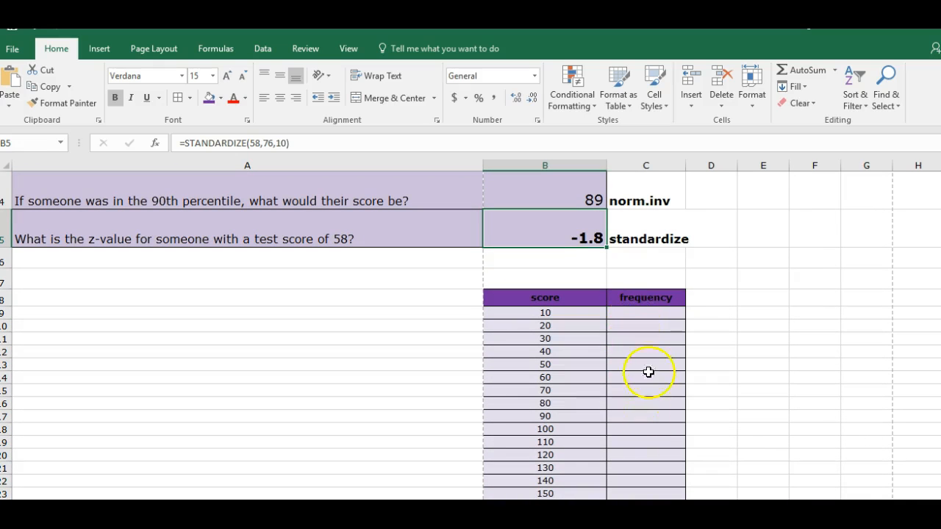
# - Delete the bell curve picture placed over column A beside the score table
pyautogui.click(649, 314)
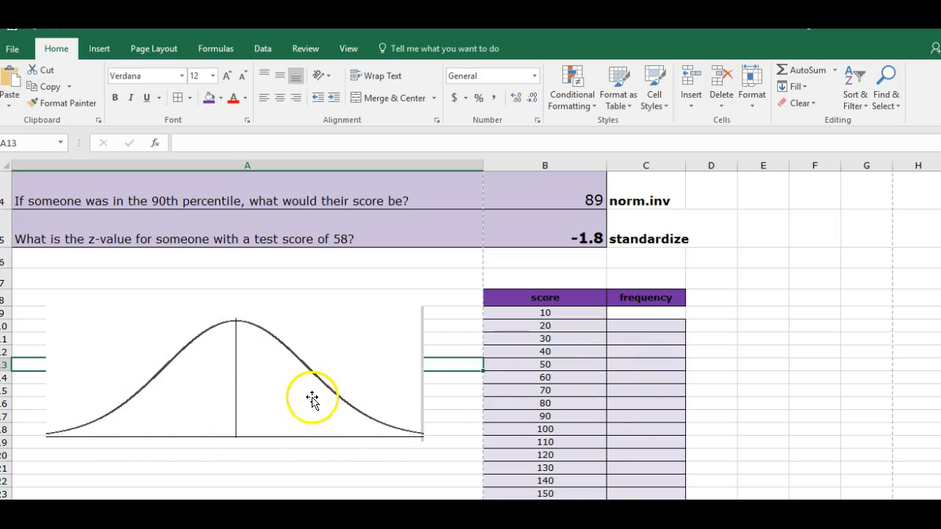
pyautogui.click(376, 367)
pyautogui.press('Delete')
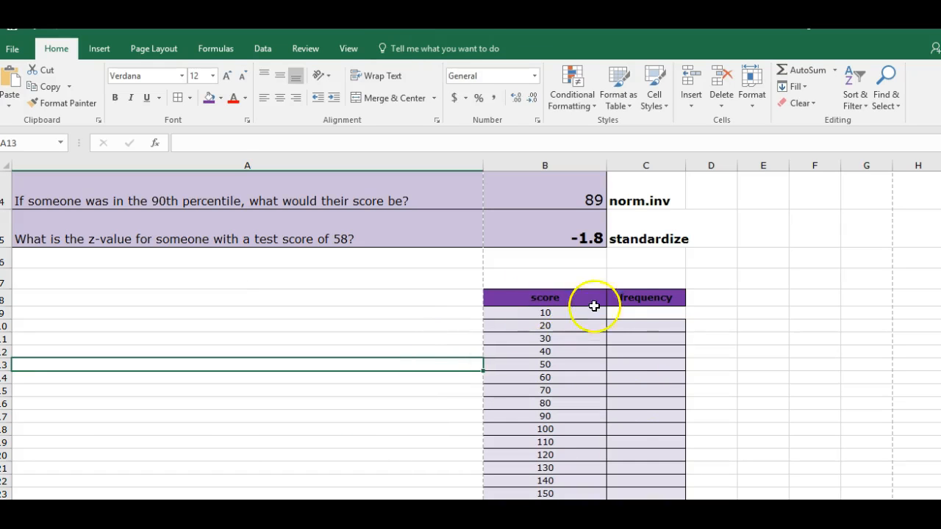
# - Start a NORM.DIST formula in C9 for the first score and open its function arguments, keeping the score table uncovered
pyautogui.click(631, 312)
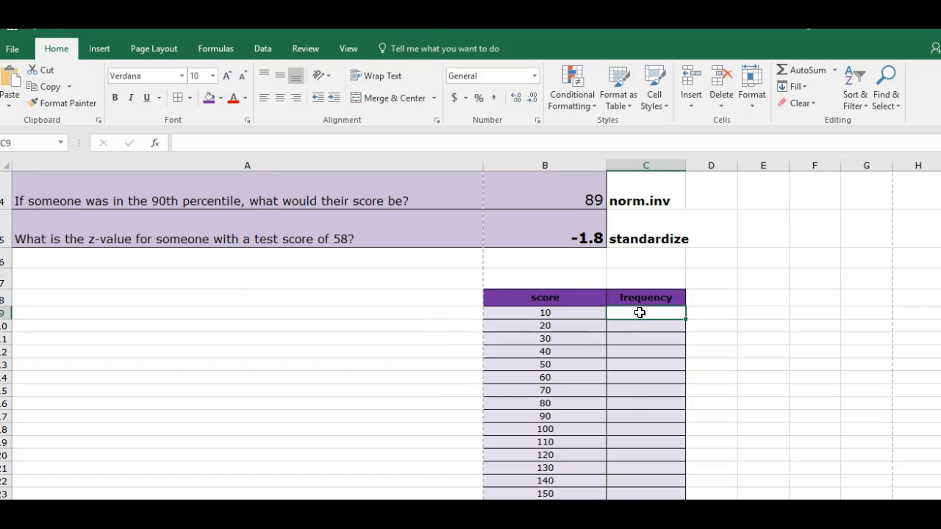
pyautogui.write('=norm')
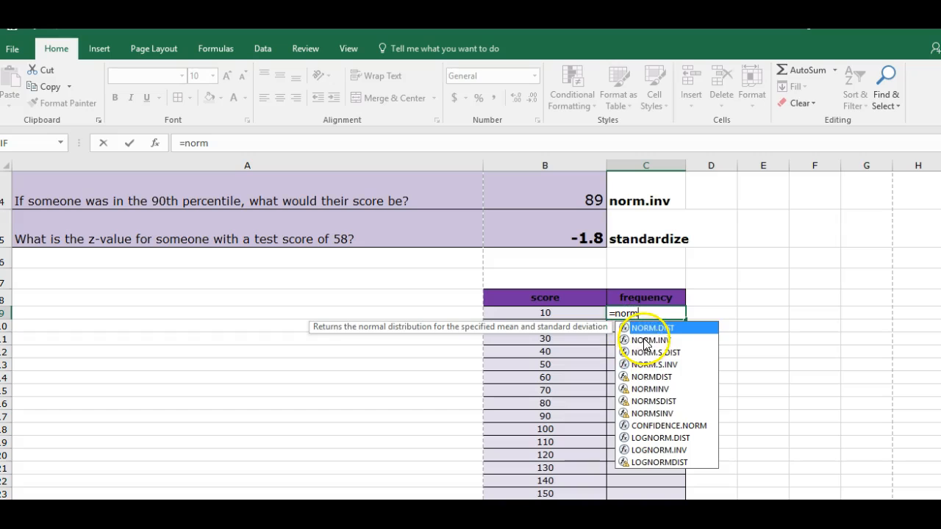
pyautogui.doubleClick(643, 338)
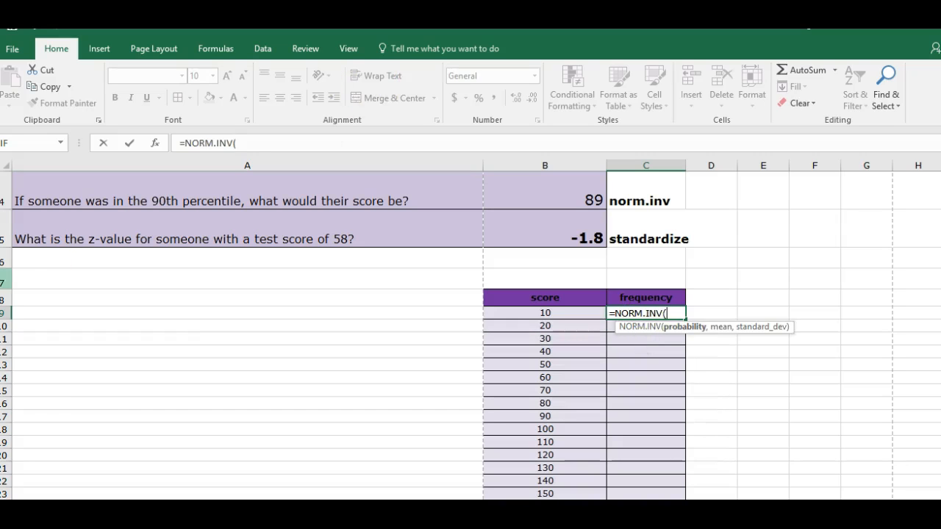
pyautogui.press('BackSpace')
pyautogui.press('BackSpace')
pyautogui.press('BackSpace')
pyautogui.press('BackSpace')
pyautogui.write('DIST(')
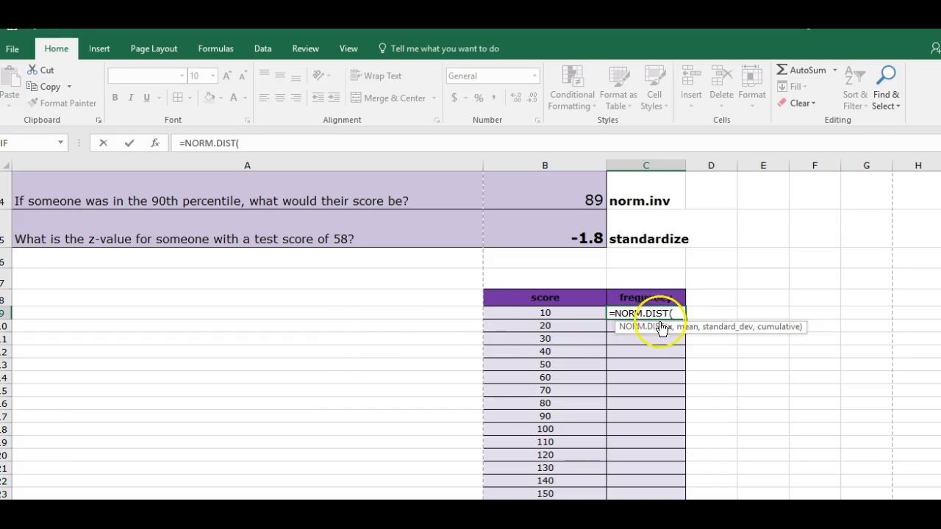
pyautogui.click(162, 144)
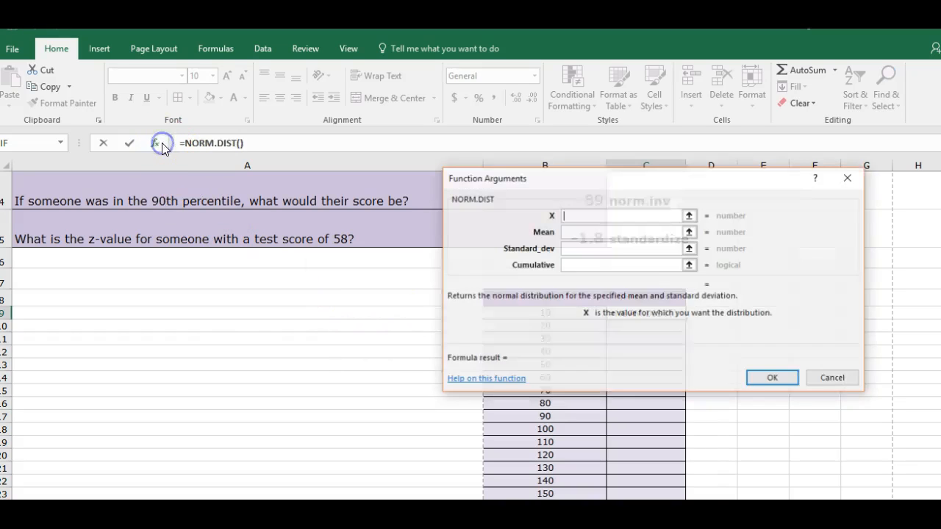
pyautogui.moveTo(546, 181); pyautogui.dragTo(200, 278)
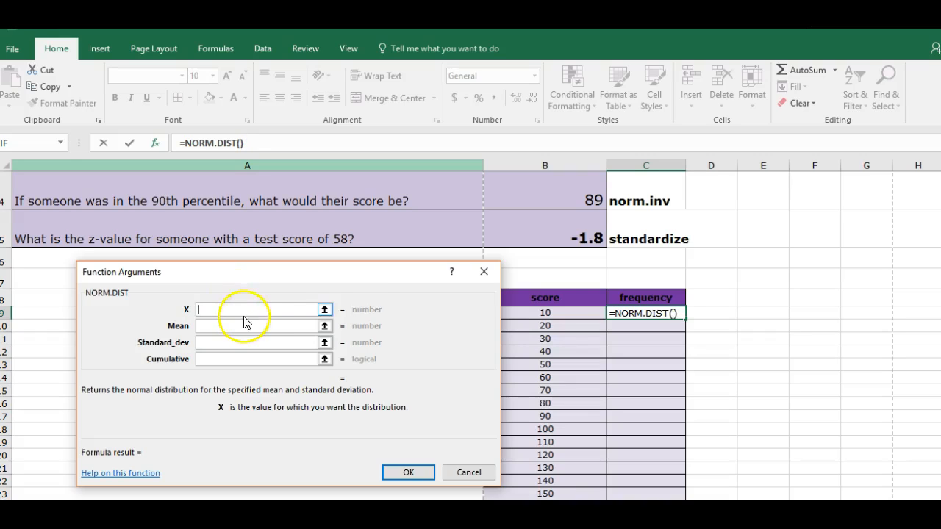
# - Complete the NORM.DIST formula in C9 with X B9, mean 76, standard deviation 10 and cumulative false
pyautogui.click(561, 312)
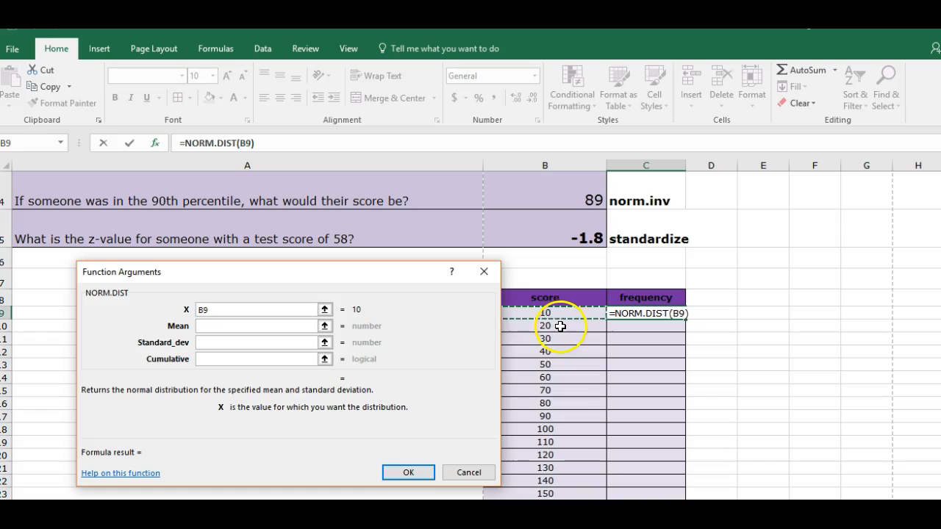
pyautogui.click(268, 323)
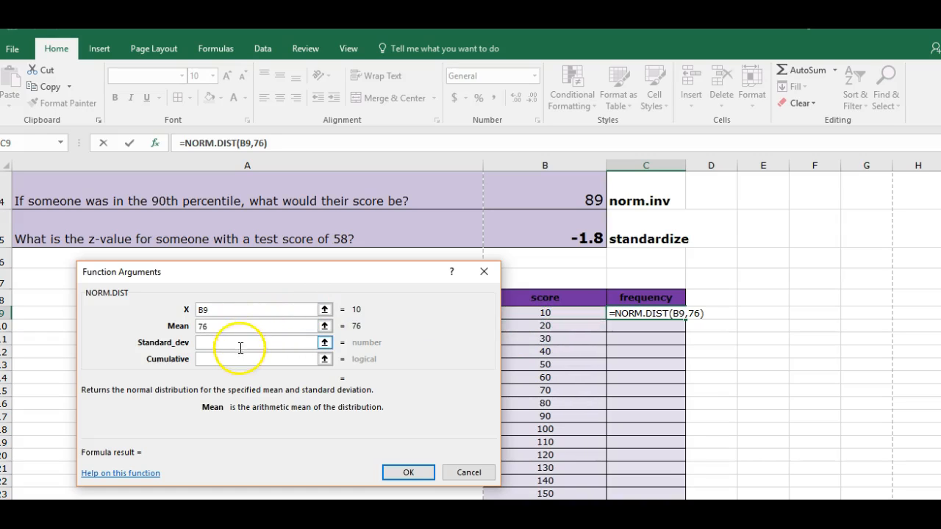
pyautogui.click(241, 343)
pyautogui.write('10')
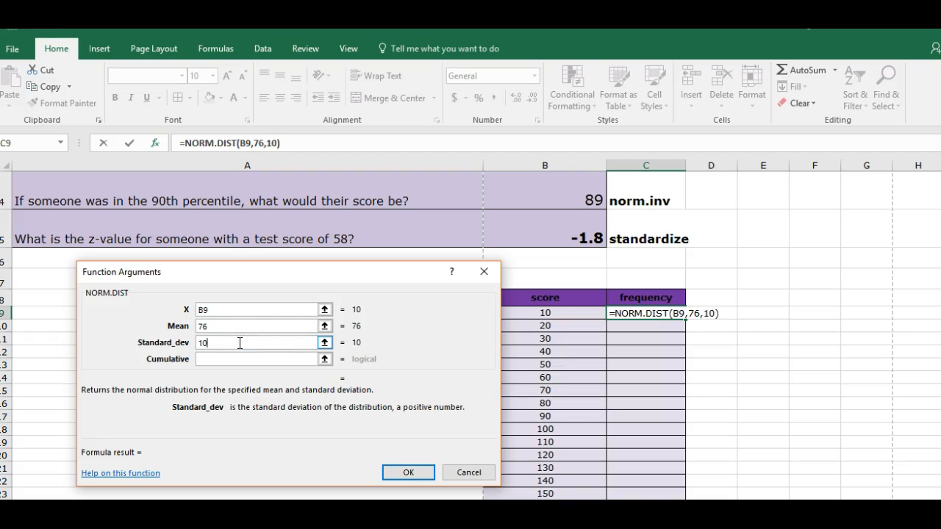
pyautogui.click(261, 361)
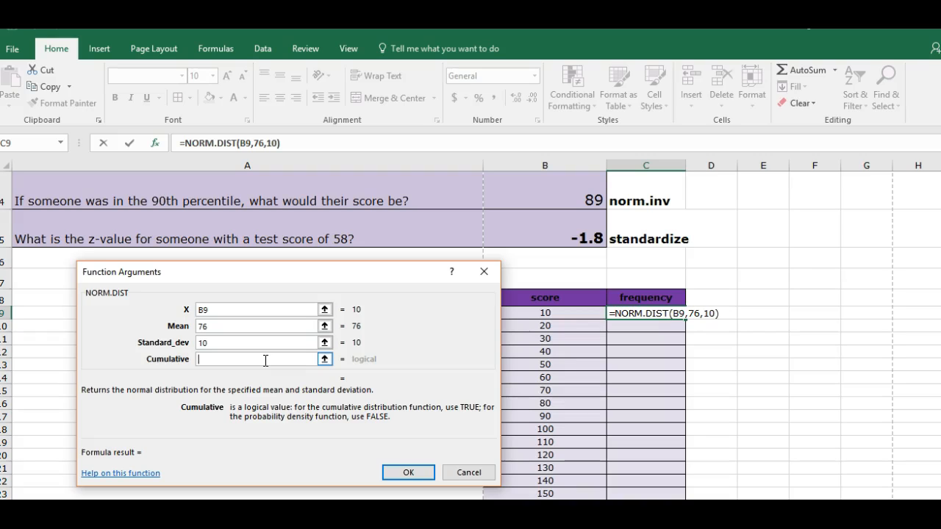
pyautogui.write('false')
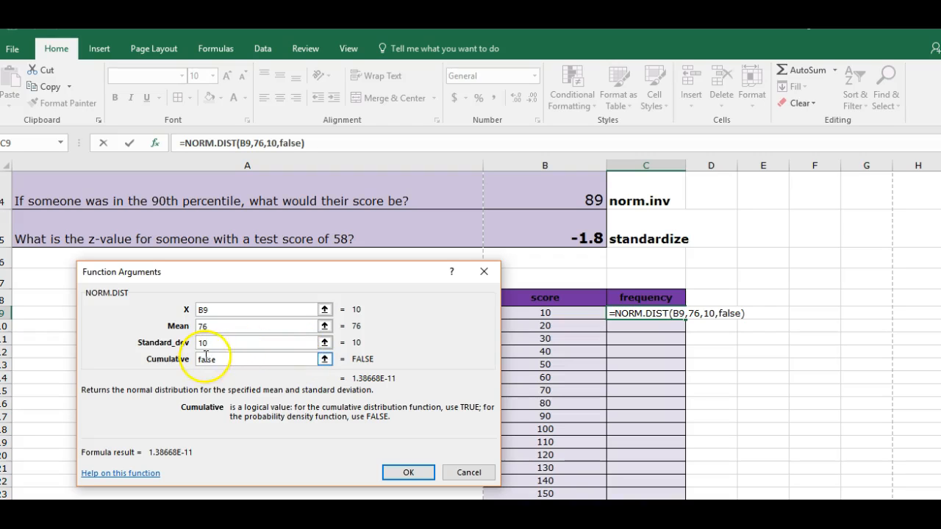
pyautogui.click(410, 473)
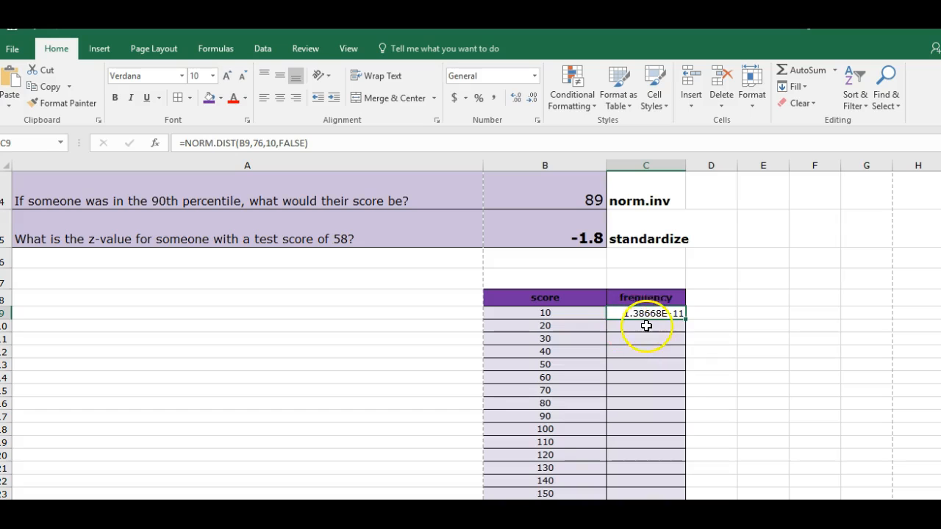
# - Fill the NORM.DIST formula from C9 down to C23 for all scores through 150
pyautogui.click(674, 335)
pyautogui.click(674, 316)
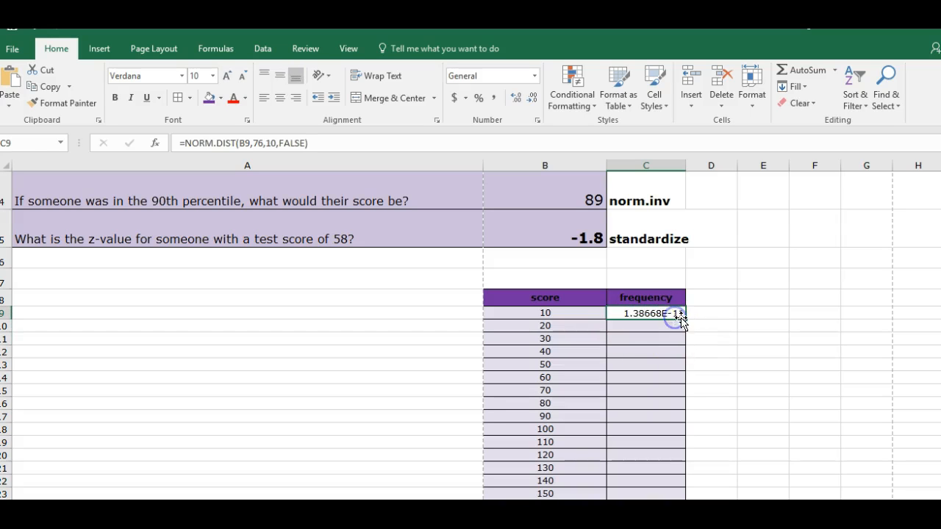
pyautogui.doubleClick(685, 320)
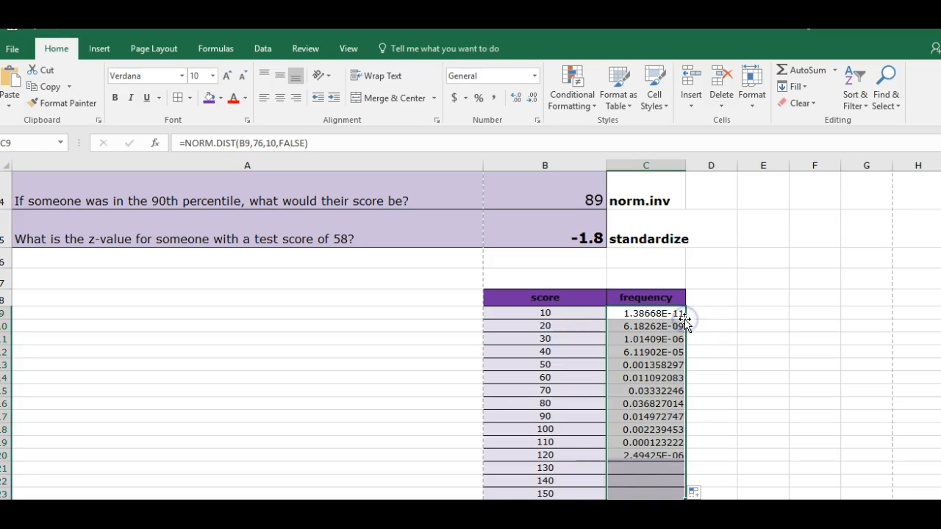
pyautogui.scroll(-2, 669, 430)
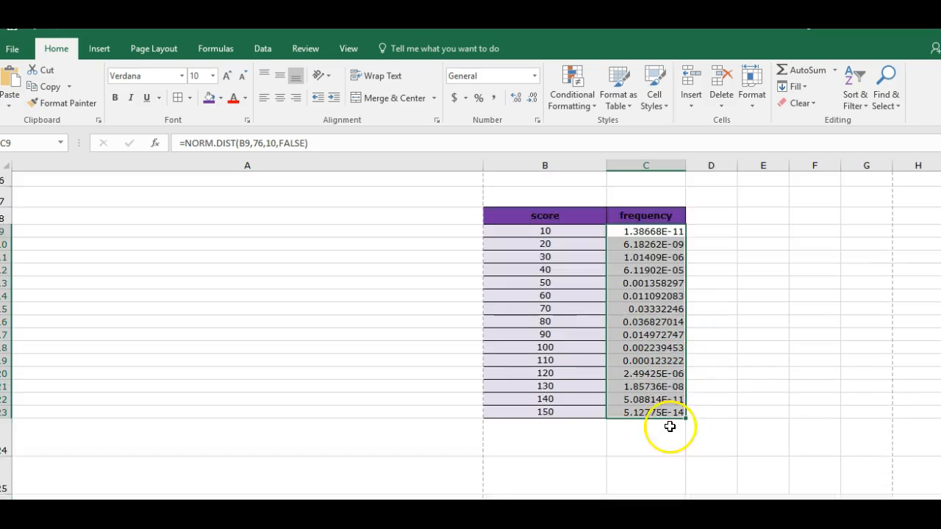
pyautogui.scroll(2, 661, 324)
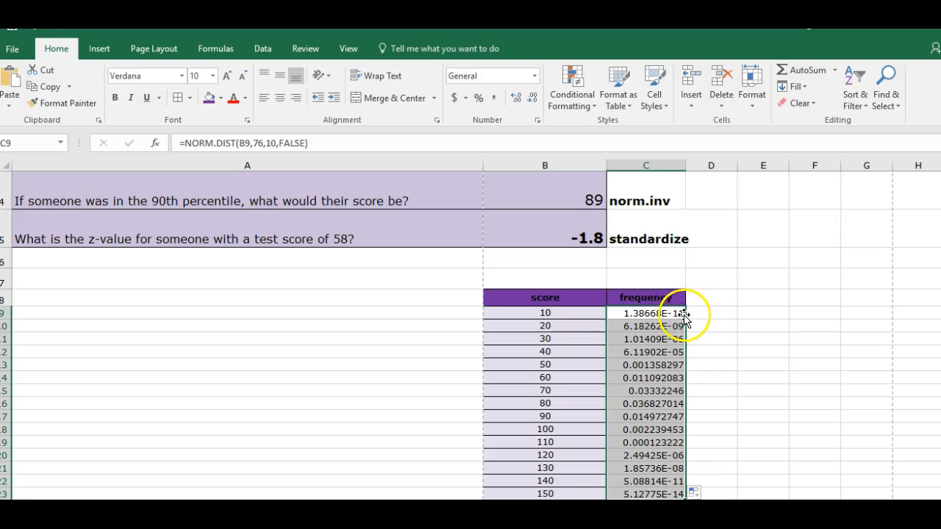
pyautogui.click(712, 315)
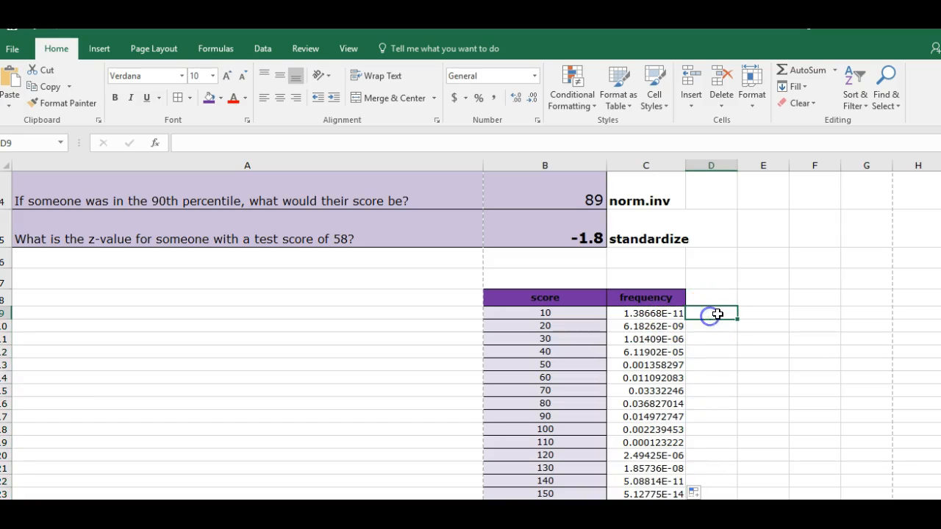
pyautogui.write('0.0000000000000138')
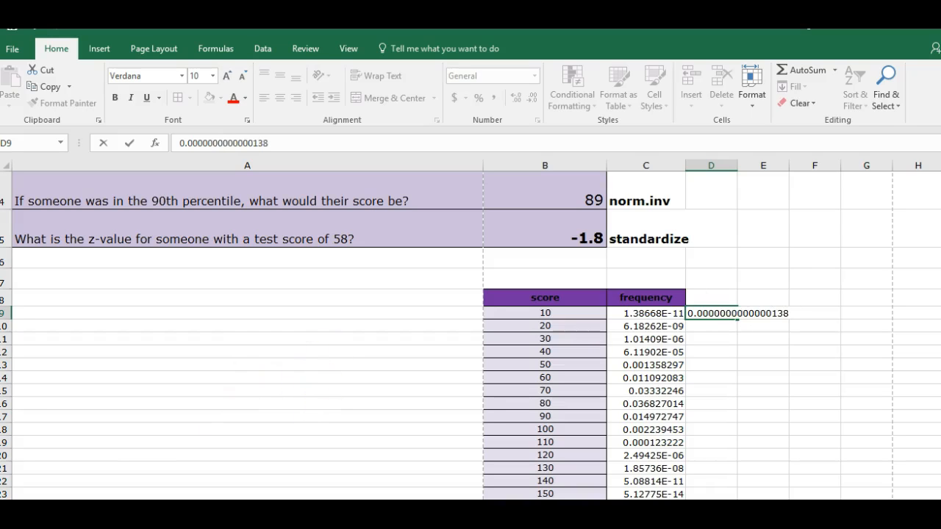
pyautogui.press('Escape')
pyautogui.press('Down')
pyautogui.press('Down')
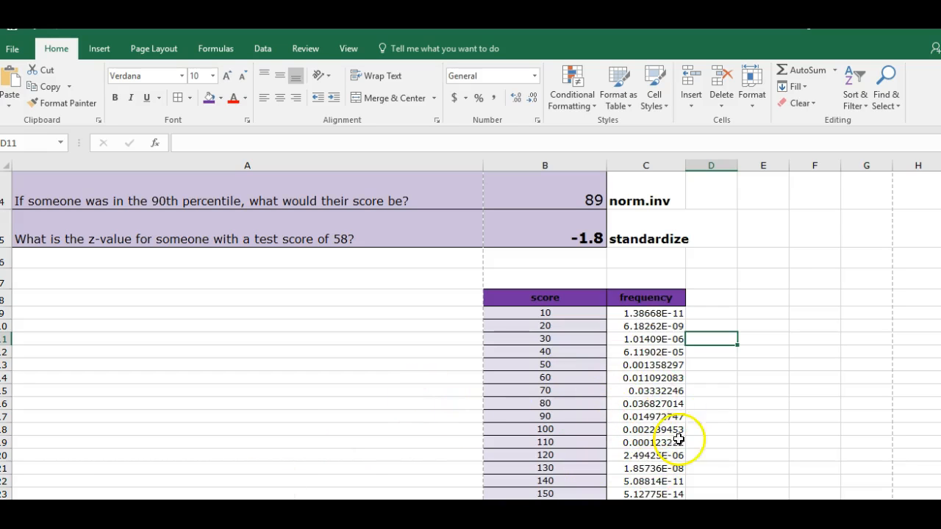
# - Insert a smooth-line scatter chart without markers from B8:C23 and place it over column A beside the table
pyautogui.moveTo(539, 297); pyautogui.dragTo(624, 330)
pyautogui.scroll(2, 780, 342)
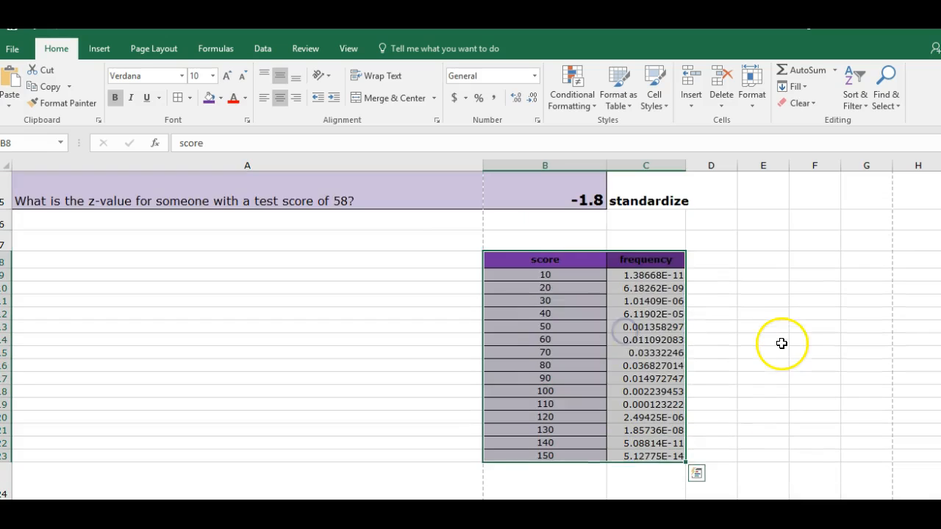
pyautogui.click(111, 53)
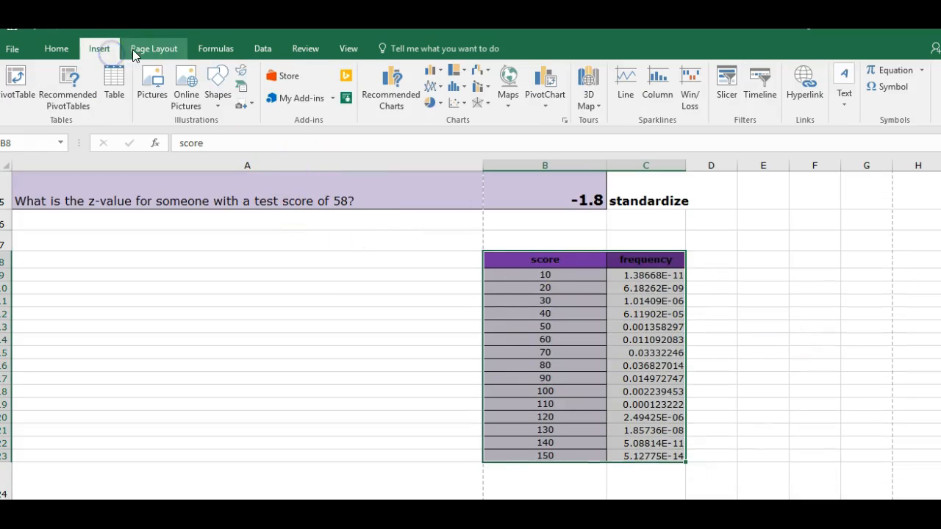
pyautogui.click(466, 103)
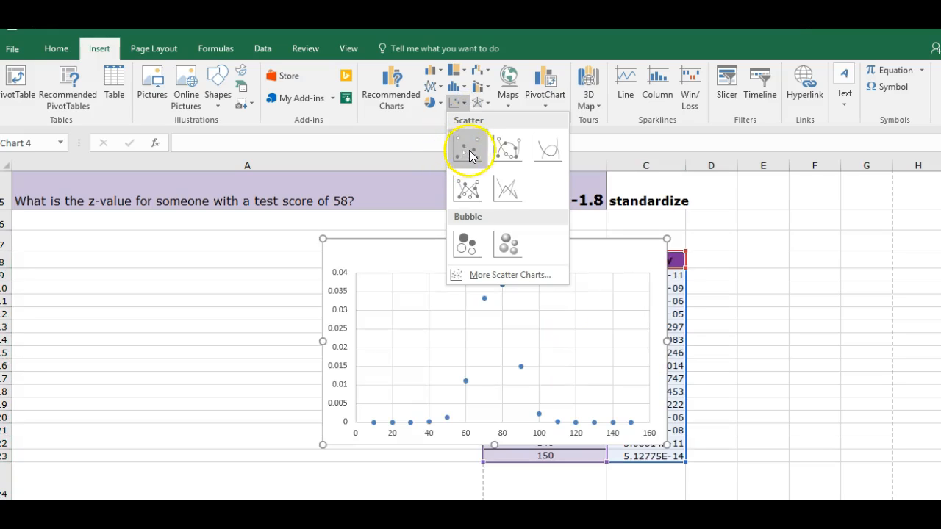
pyautogui.click(548, 153)
pyautogui.moveTo(571, 257); pyautogui.dragTo(329, 247)
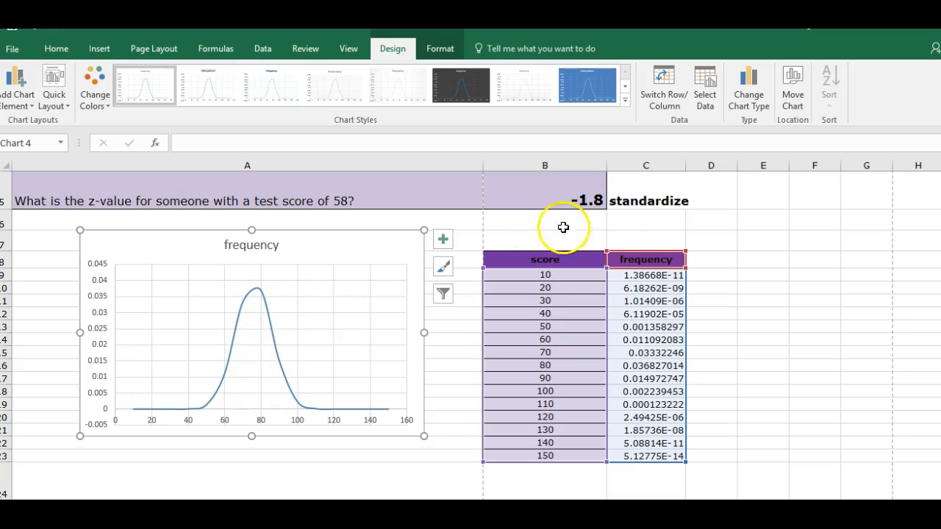
# - Move the frequency chart to its own new sheet, giving the sheet a name that begins with "normal"
pyautogui.click(792, 84)
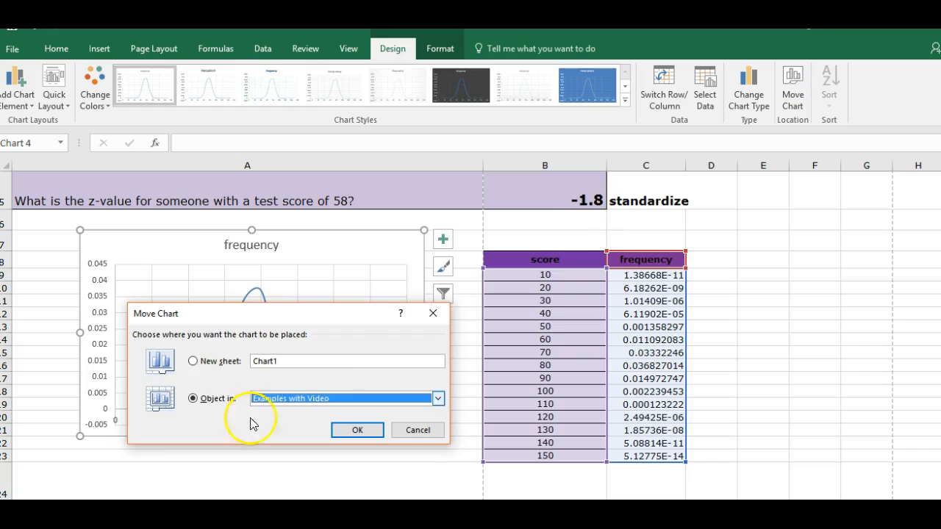
pyautogui.click(192, 361)
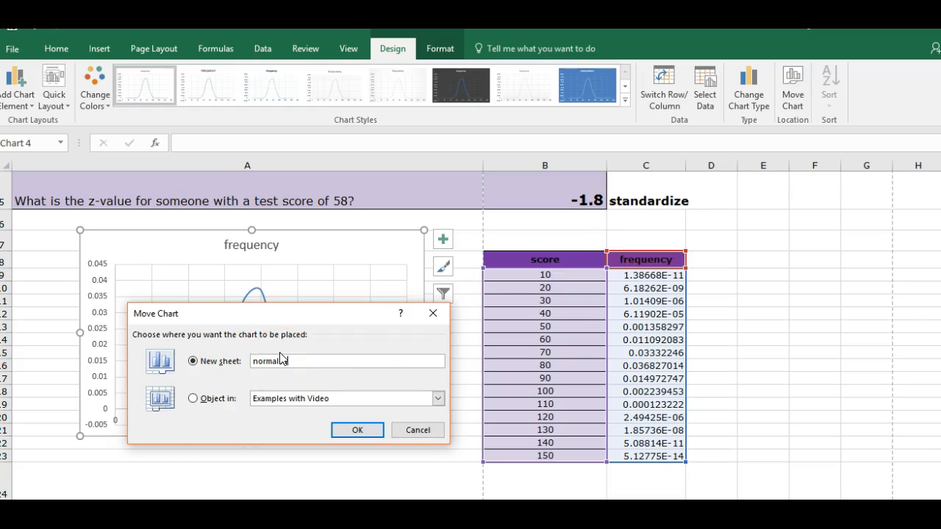
pyautogui.click(357, 430)
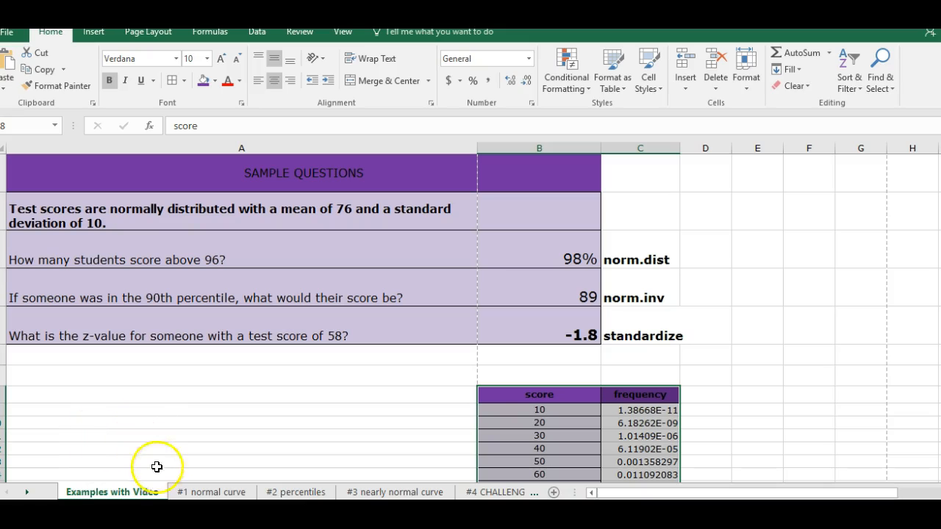
# - Review the assignment sheets #1 normal curve, #2 percentiles, #3 nearly normal curve and #4 CHALLENGE-COUNTING REVIEW
pyautogui.click(210, 490)
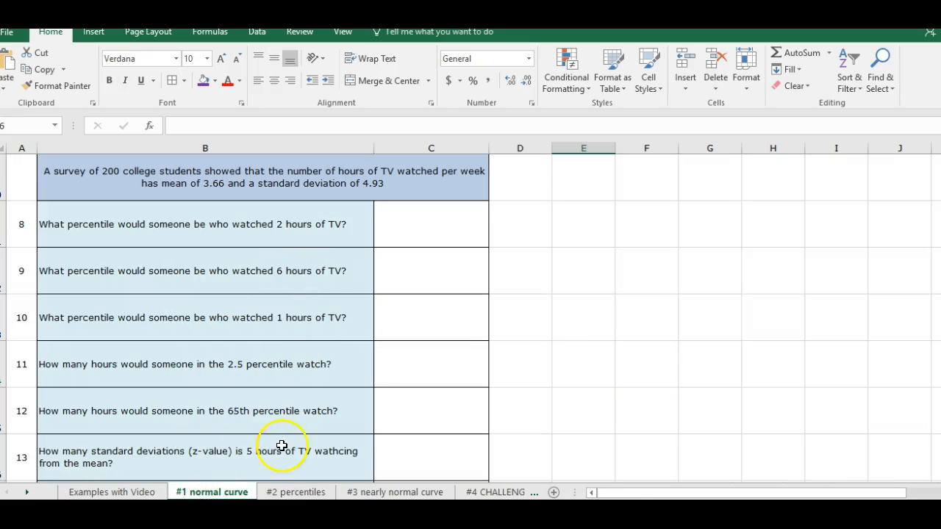
pyautogui.click(305, 493)
pyautogui.scroll(3, 358, 419)
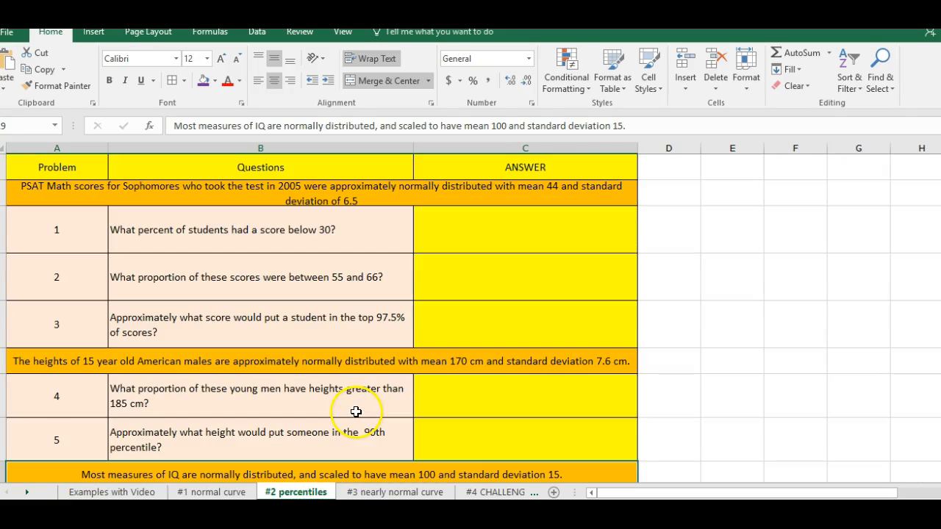
pyautogui.click(400, 494)
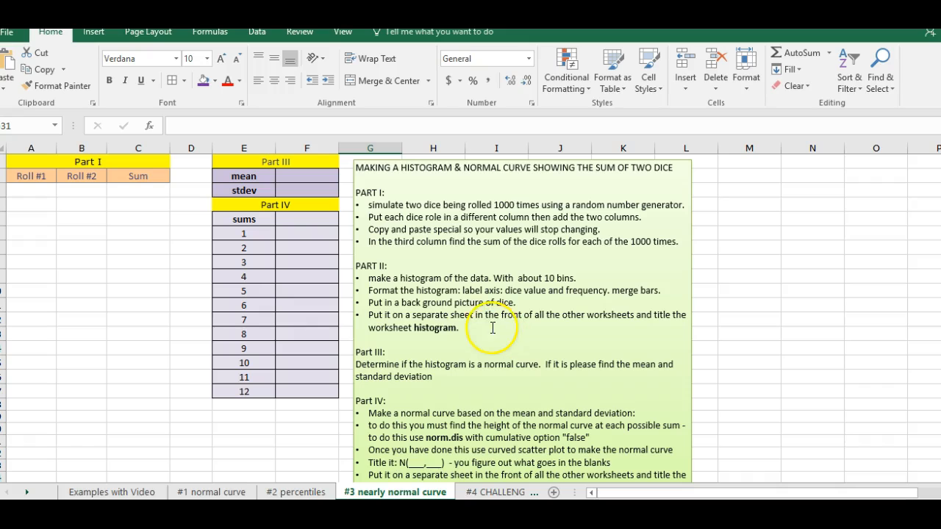
pyautogui.click(485, 492)
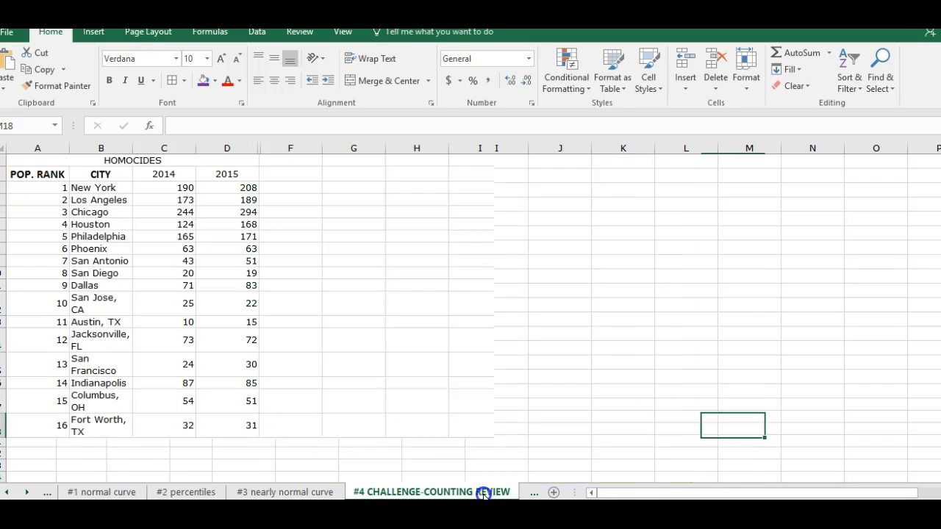